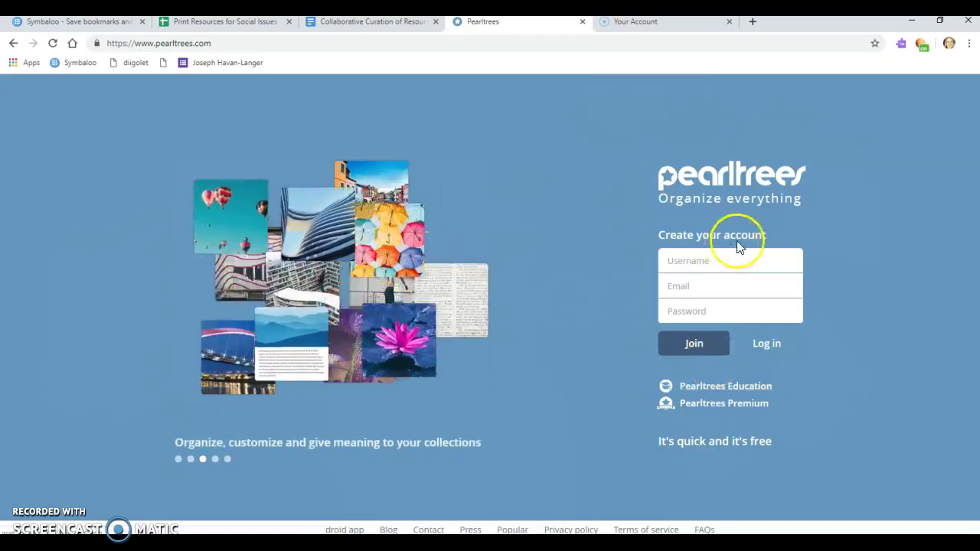
Step: Switch the Pearltrees start page from the Join form to the login form
{"action": "left_click", "coordinate": [761, 348]}
Step: Log in with the account username and password, dismiss Chrome's save-password prompt, and open the add options
{"action": "left_click", "coordinate": [669, 263]}
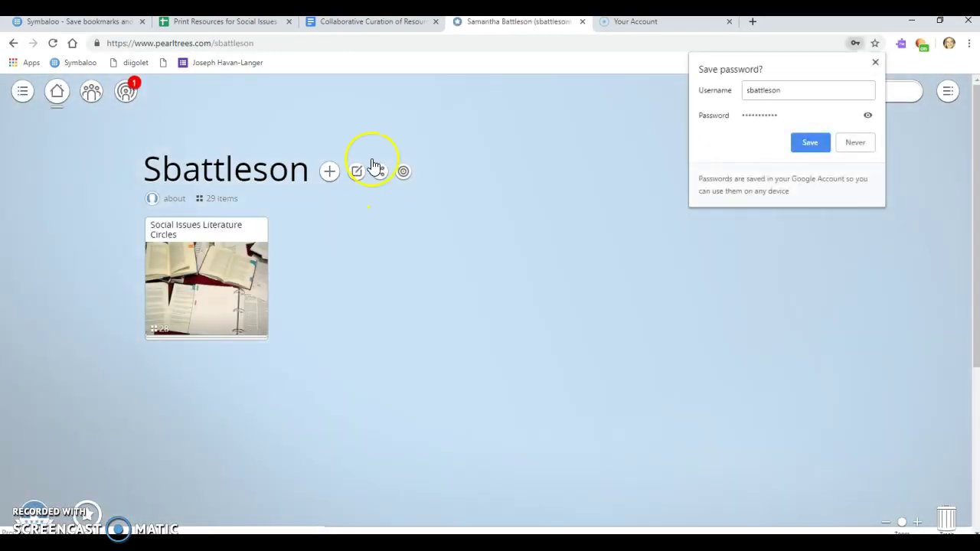
{"action": "left_click", "coordinate": [875, 62]}
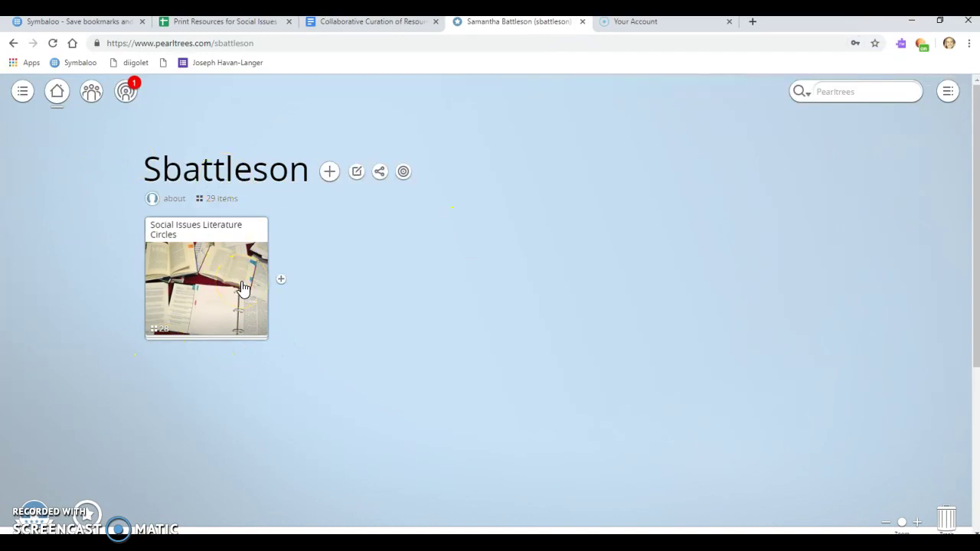
{"action": "left_click", "coordinate": [591, 145]}
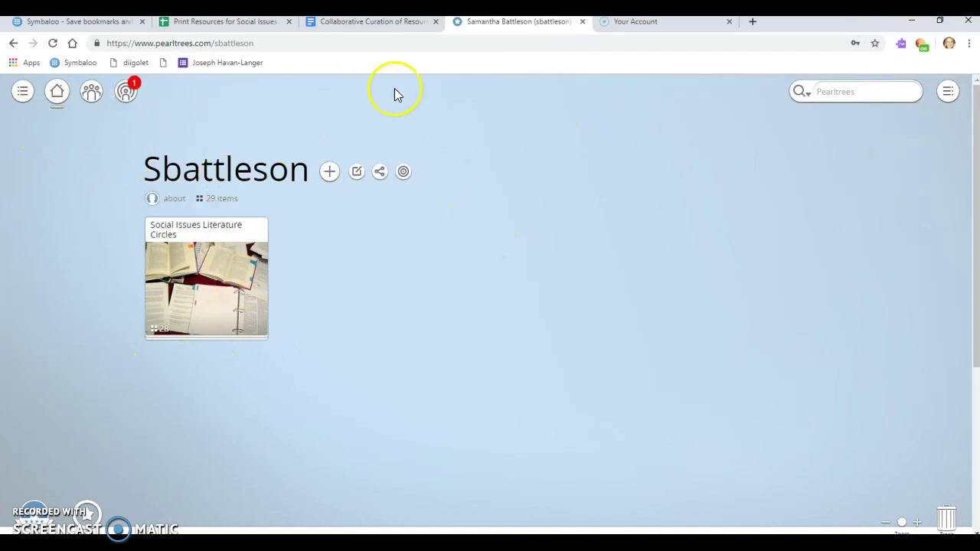
Step: Browse the home page's add-content options, then close them without adding anything
{"action": "left_click", "coordinate": [329, 176]}
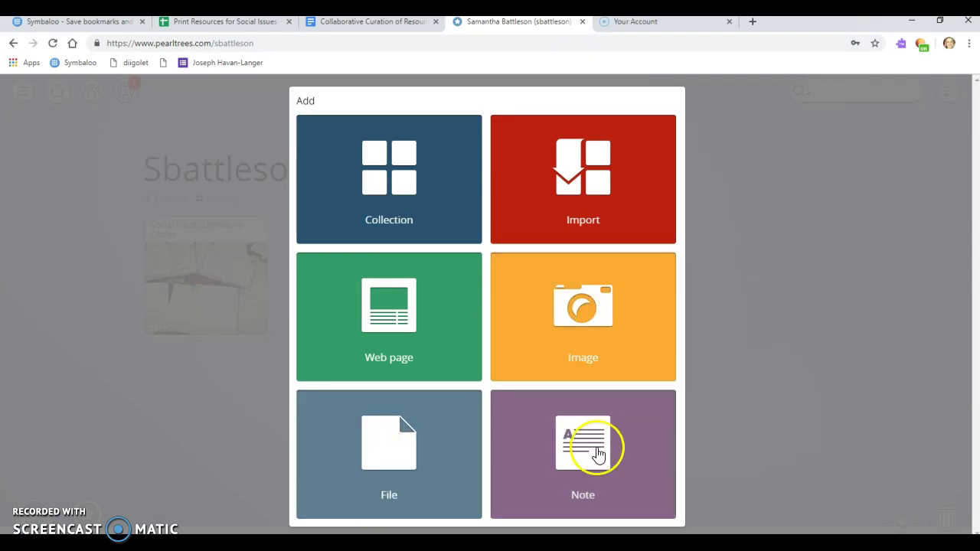
{"action": "left_click", "coordinate": [780, 330]}
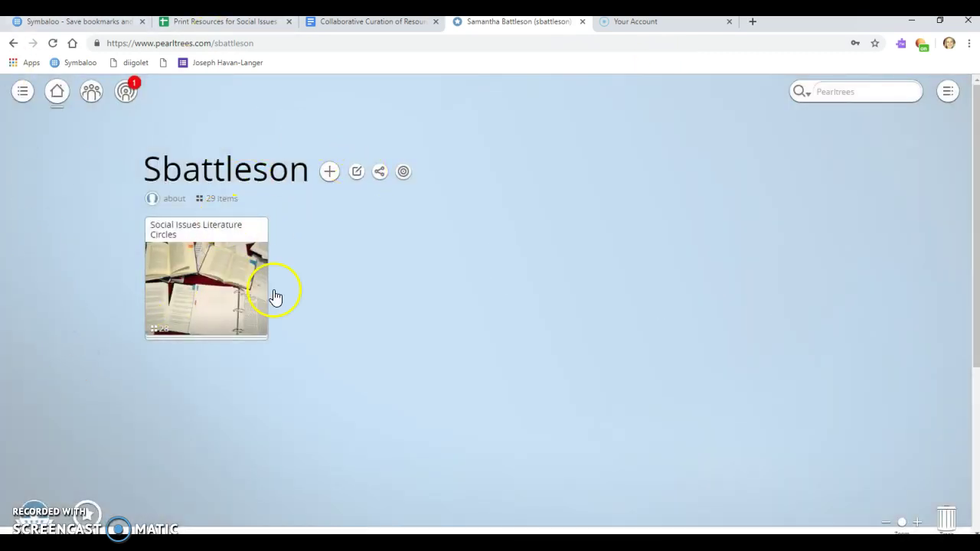
Step: Open the Social Issues Literature Circles collection and glance at its Add options before closing them
{"action": "left_click", "coordinate": [206, 291]}
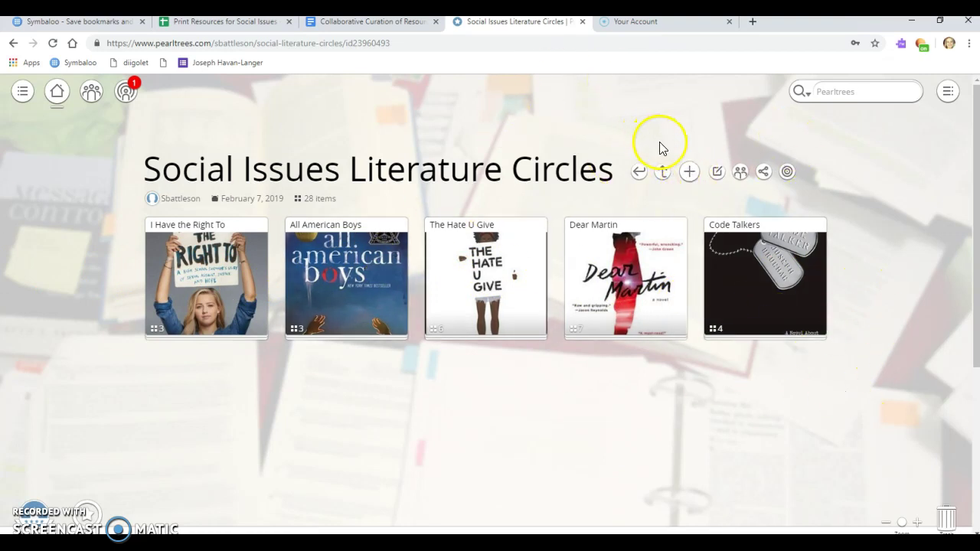
{"action": "left_click", "coordinate": [687, 170]}
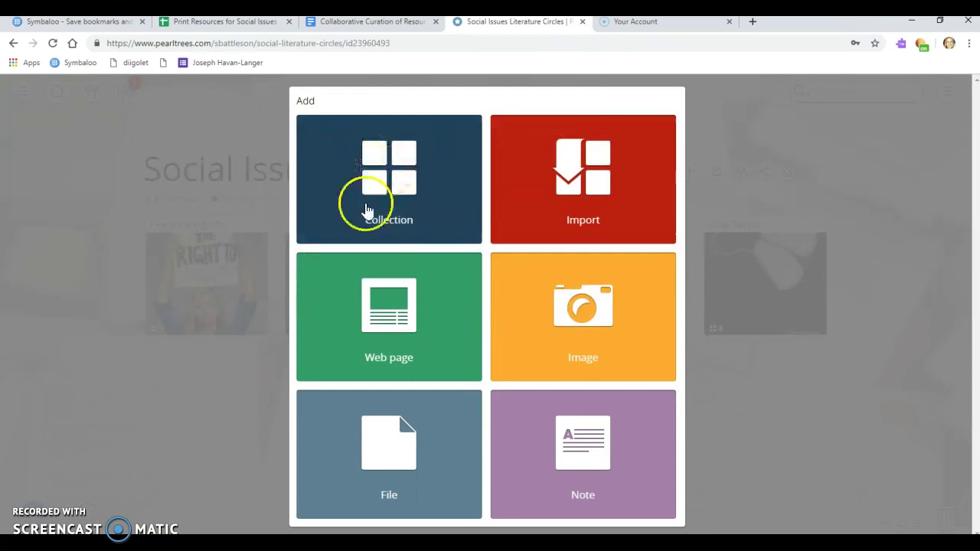
{"action": "left_click", "coordinate": [92, 220]}
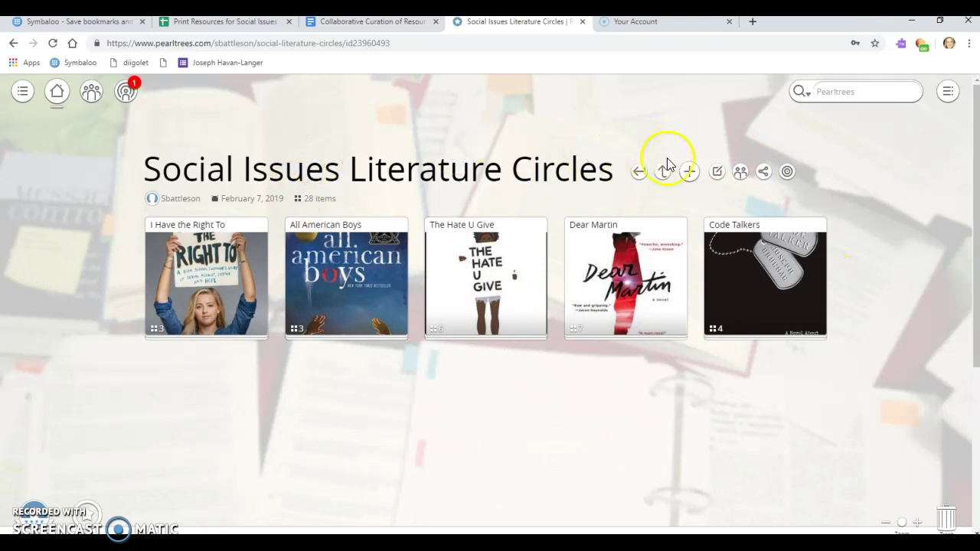
Step: Return to the account home page, then open and close the add-content options
{"action": "left_click", "coordinate": [638, 172]}
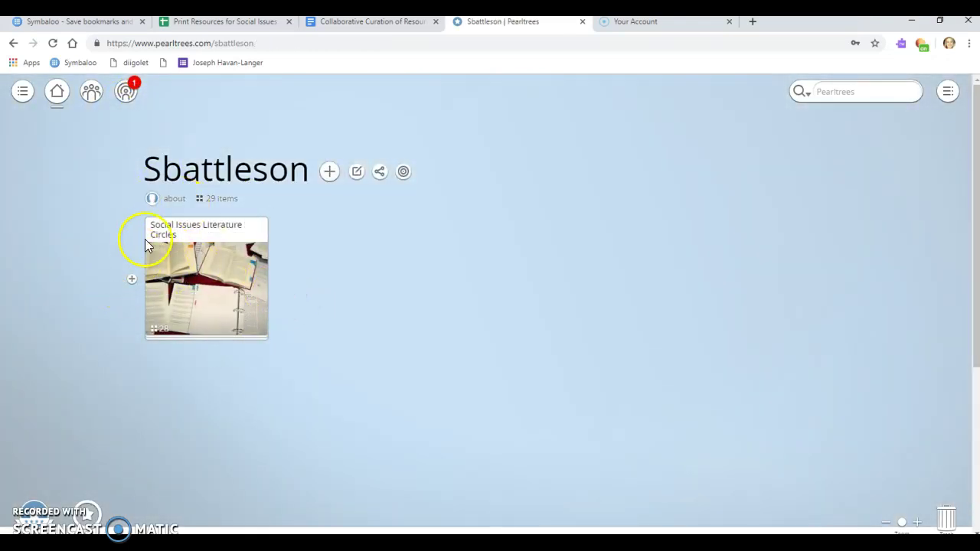
{"action": "left_click", "coordinate": [131, 279]}
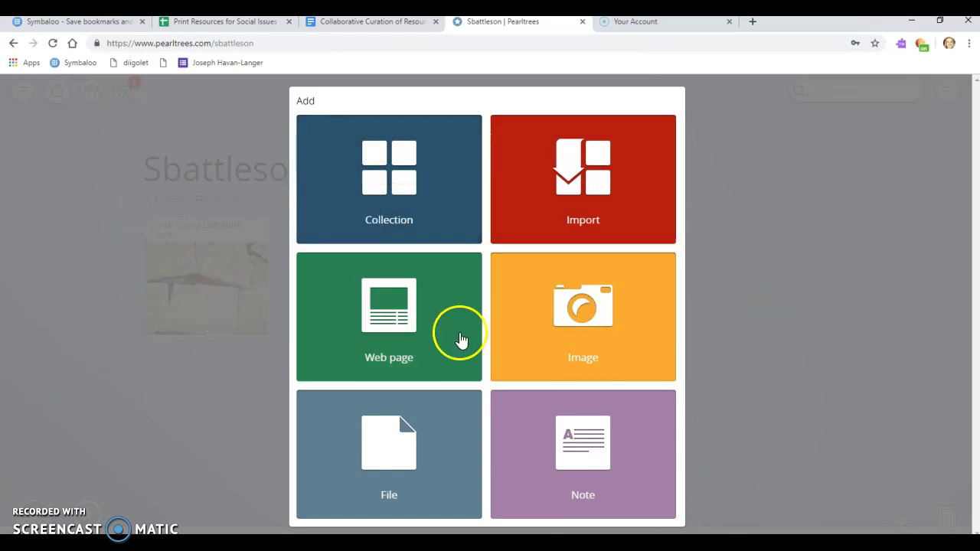
{"action": "left_click", "coordinate": [784, 334]}
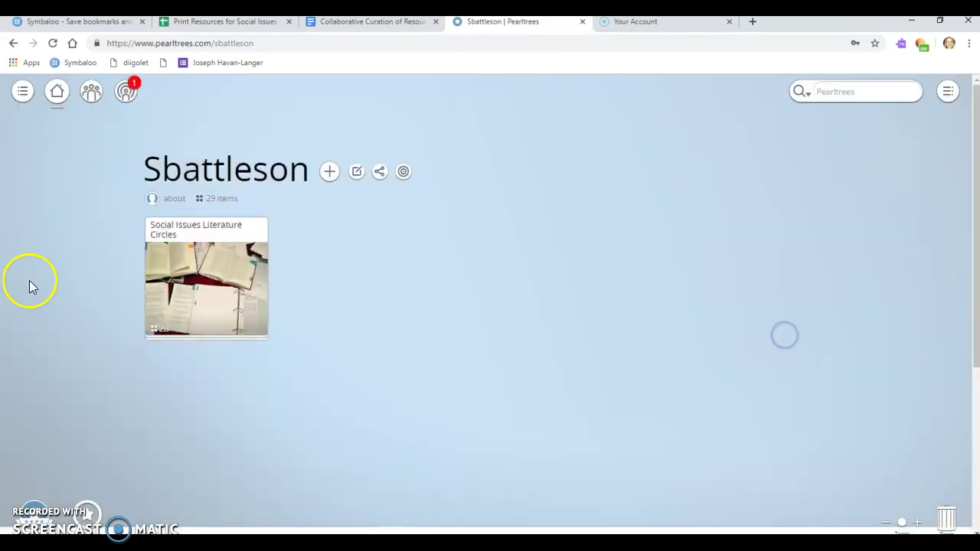
Step: Open the collection's Edit > Customize options and choose to change its background image
{"action": "left_click", "coordinate": [215, 285]}
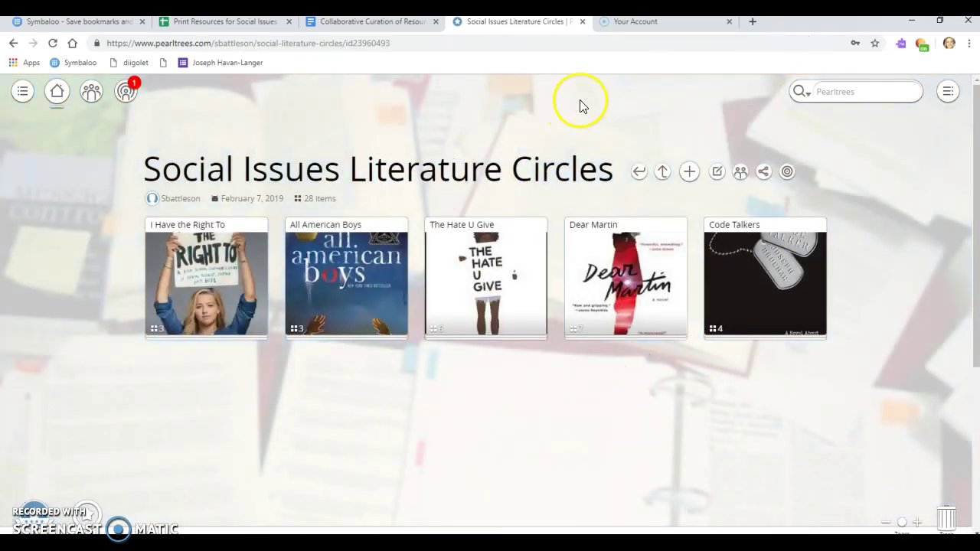
{"action": "left_click", "coordinate": [717, 174]}
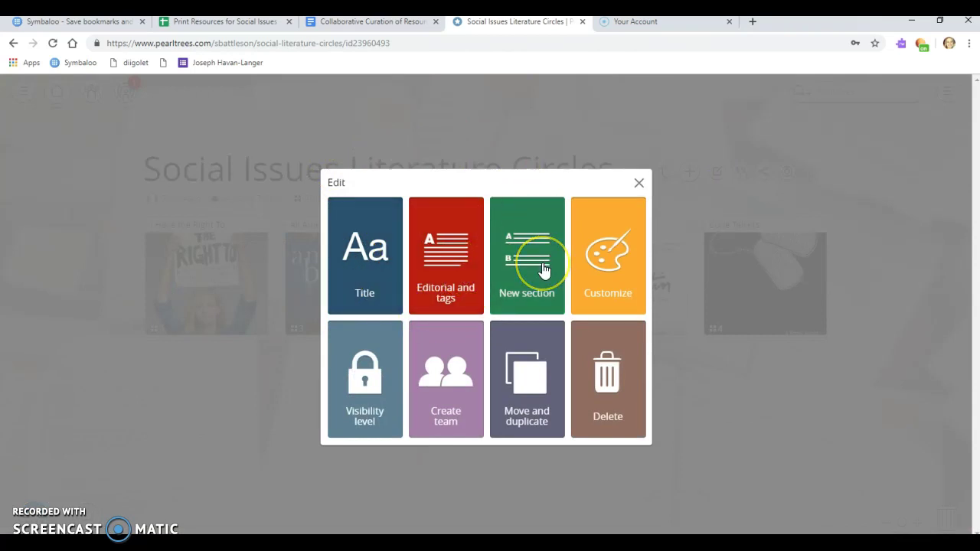
{"action": "left_click", "coordinate": [622, 288]}
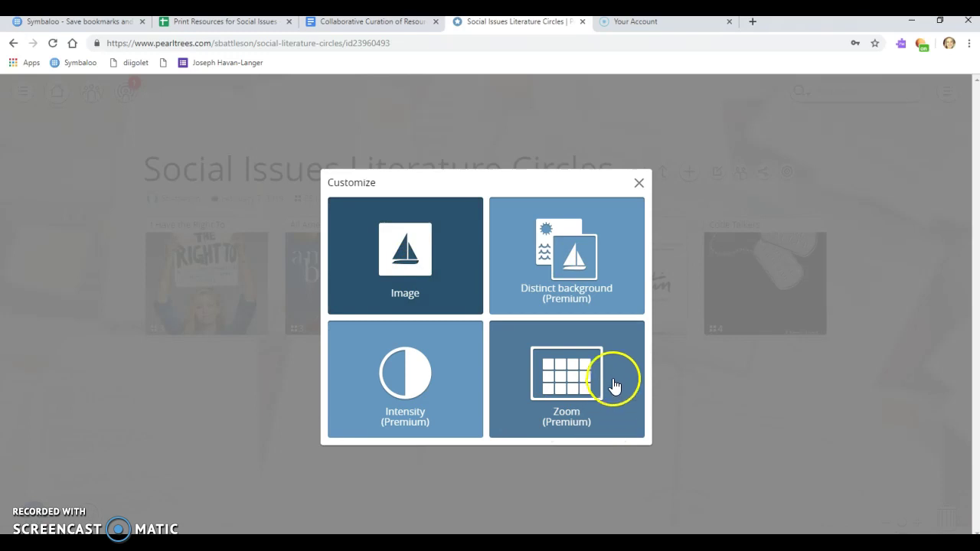
{"action": "left_click", "coordinate": [440, 273]}
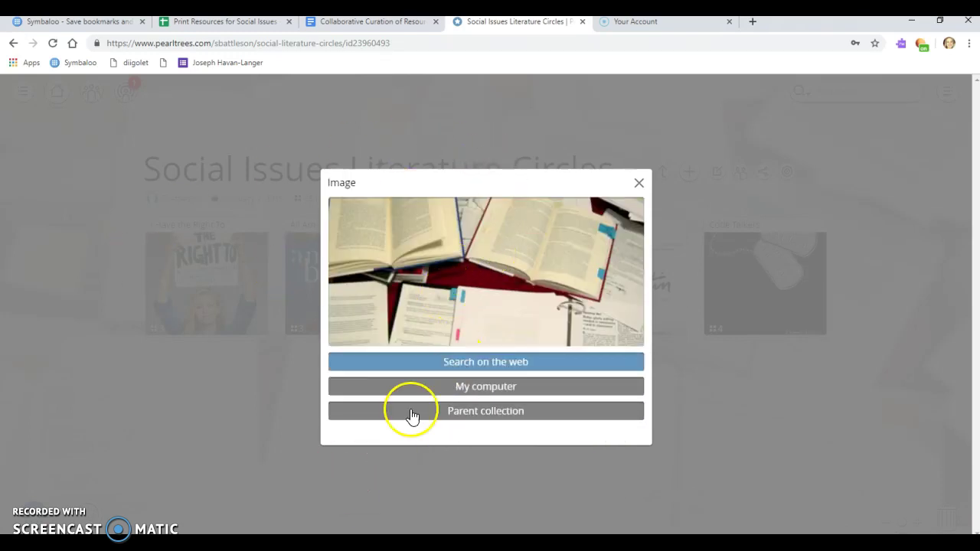
Step: Search the web for a 'literature' image, then close the search, Image and Customize dialogs unchanged
{"action": "left_click", "coordinate": [475, 368]}
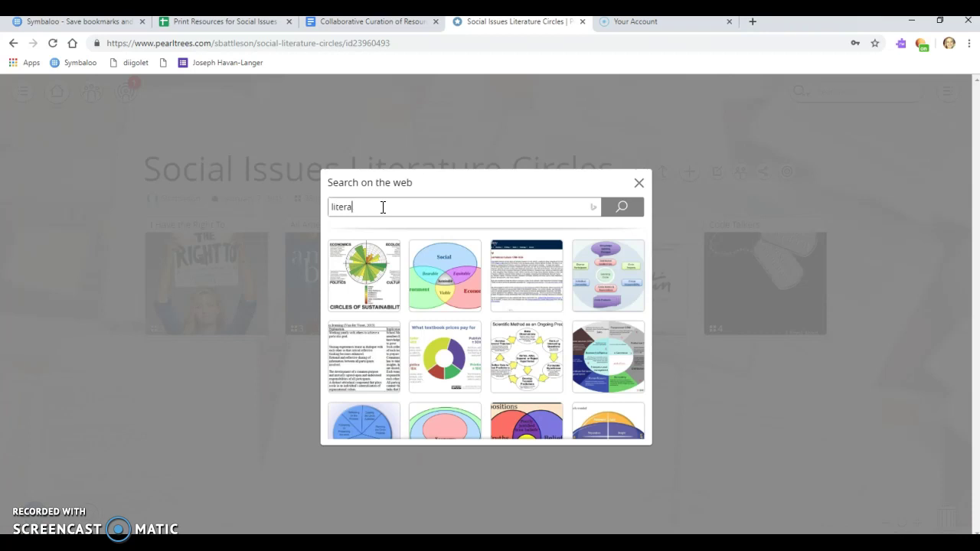
{"action": "type", "text": "e"}
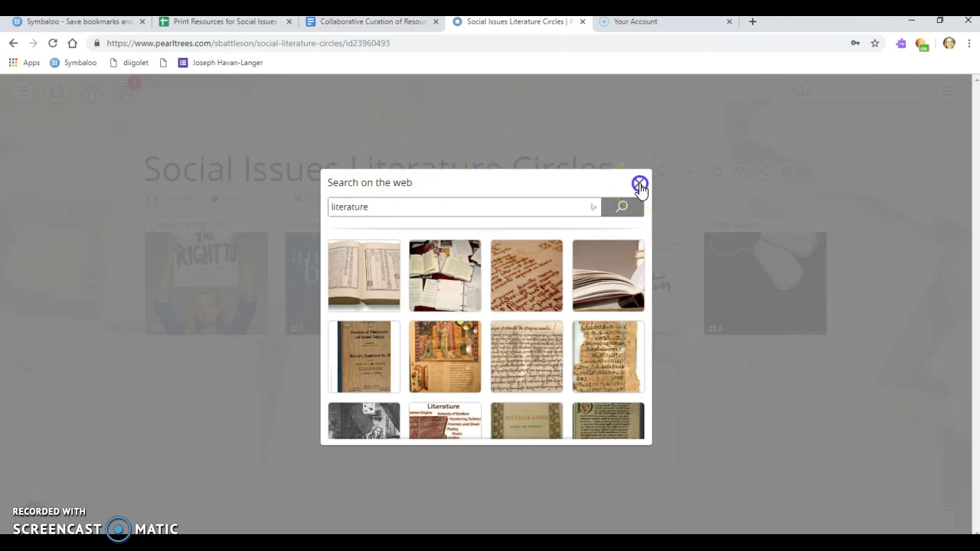
{"action": "left_click", "coordinate": [639, 186]}
{"action": "left_click", "coordinate": [639, 183]}
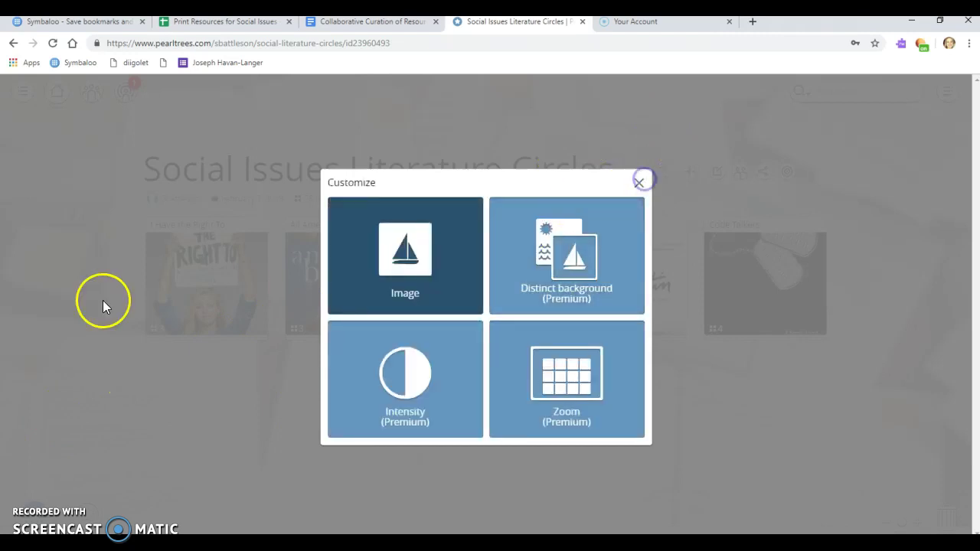
{"action": "left_click", "coordinate": [635, 185]}
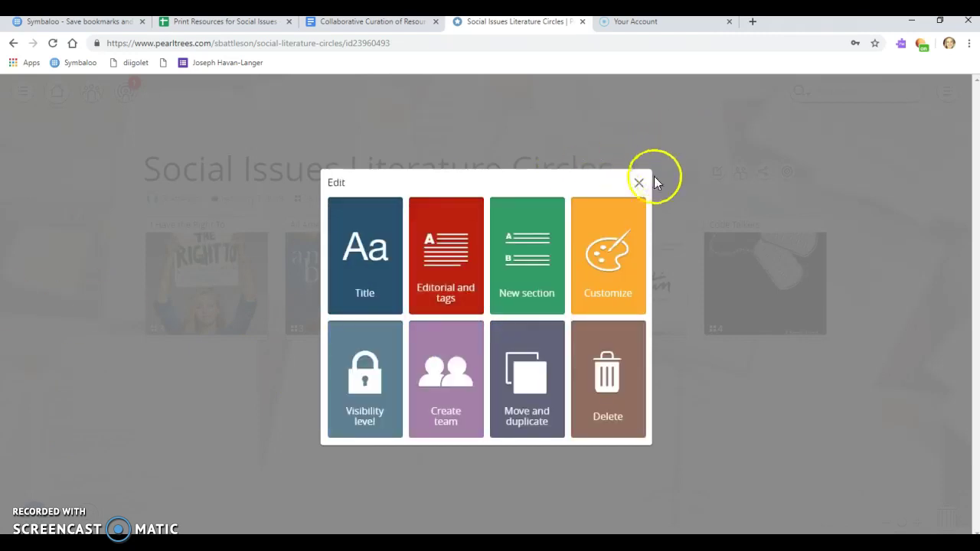
Step: Close the Edit options and open the Code Talkers sub-collection
{"action": "left_click", "coordinate": [647, 181]}
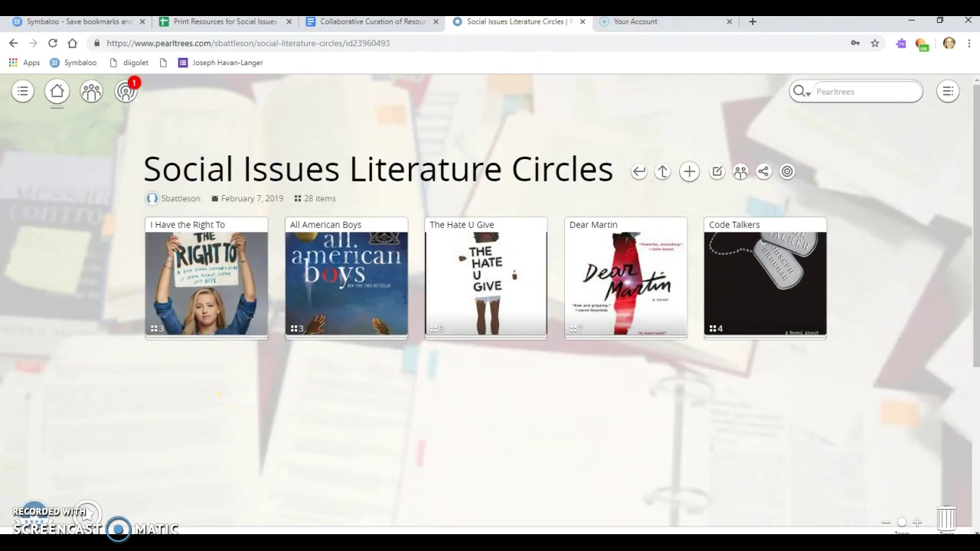
{"action": "left_click", "coordinate": [731, 298]}
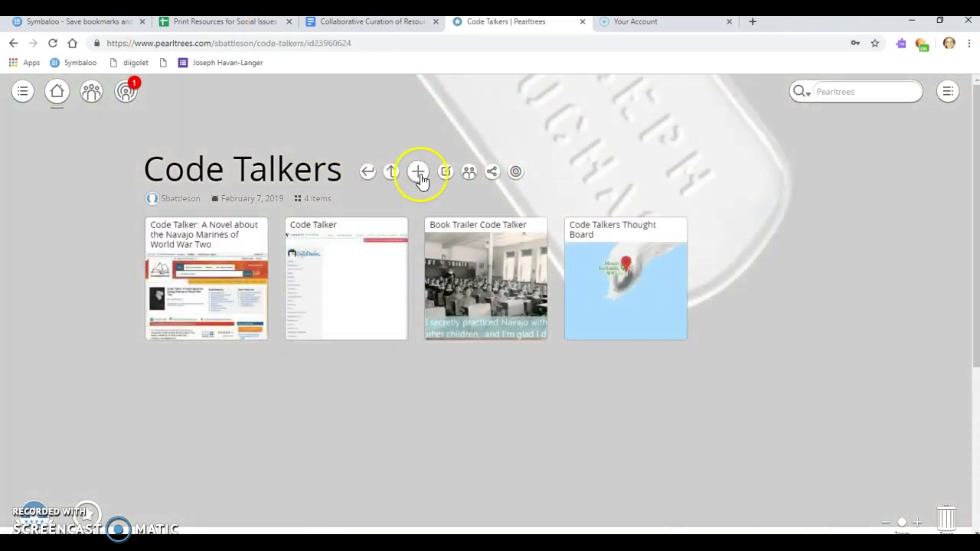
Step: Search web pages for 'okinawa' and try selecting several Okinawa results, including Battle of Okinawa
{"action": "left_click", "coordinate": [420, 174]}
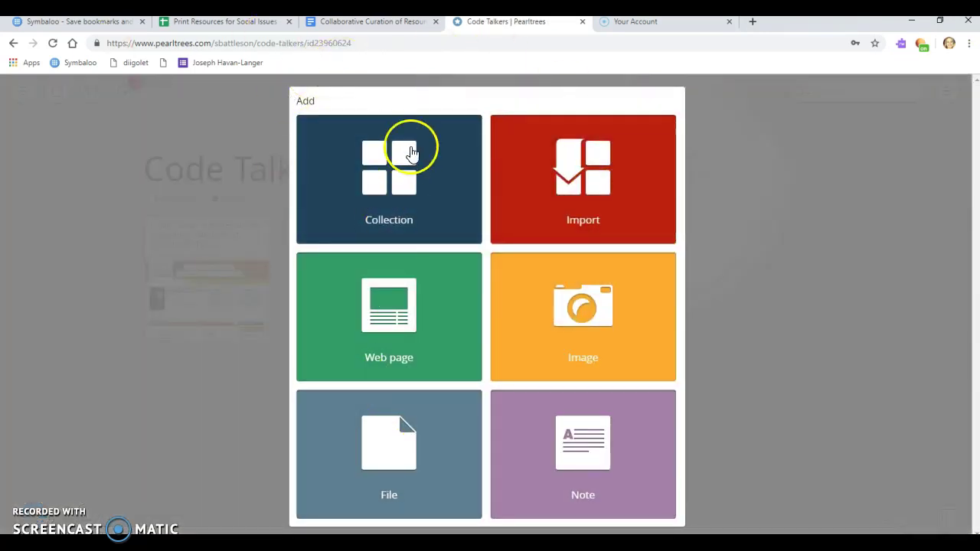
{"action": "left_click", "coordinate": [391, 339]}
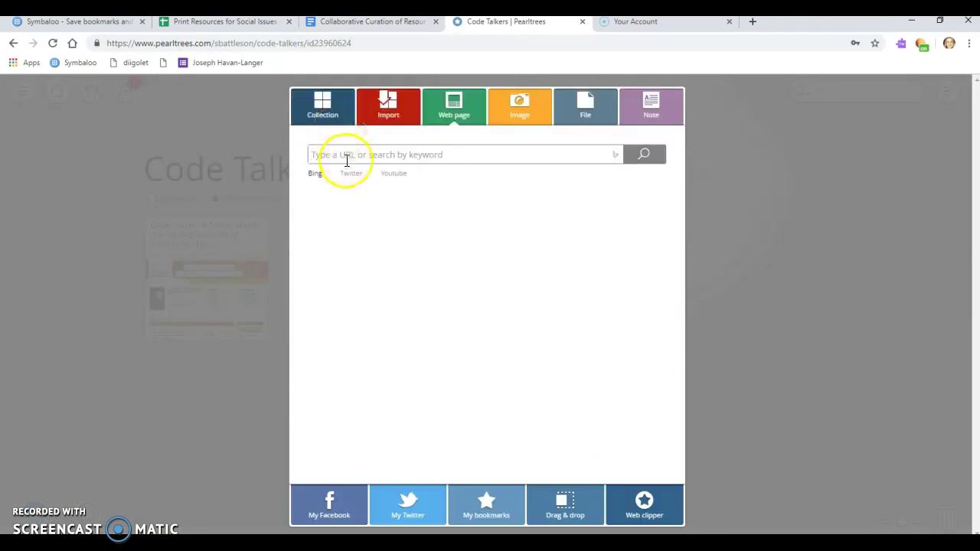
{"action": "type", "text": "okinawa"}
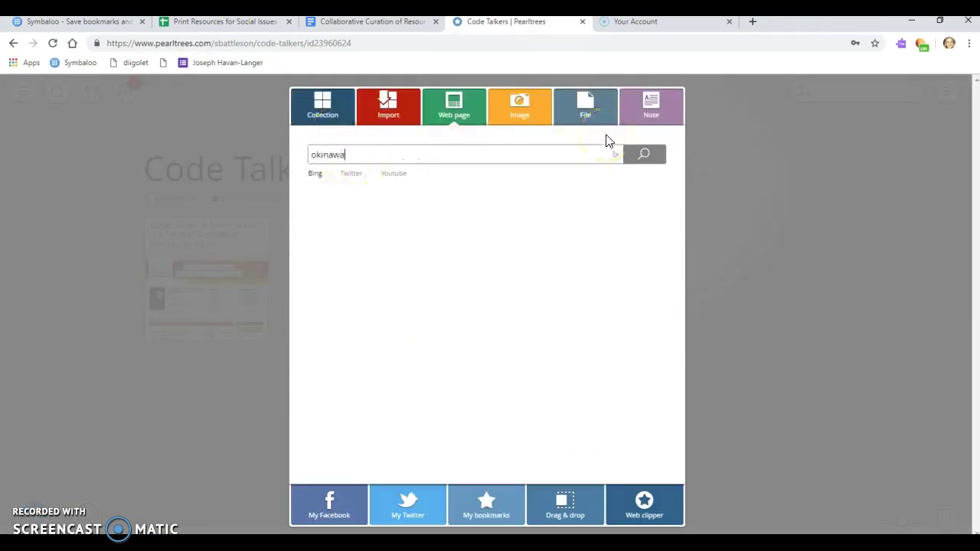
{"action": "key", "text": "Return"}
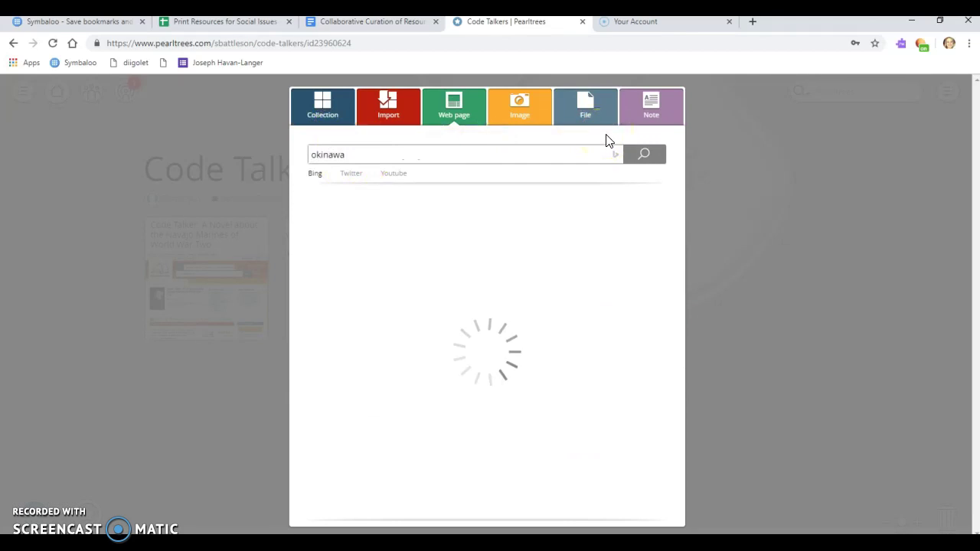
{"action": "mouse_move", "coordinate": [323, 260]}
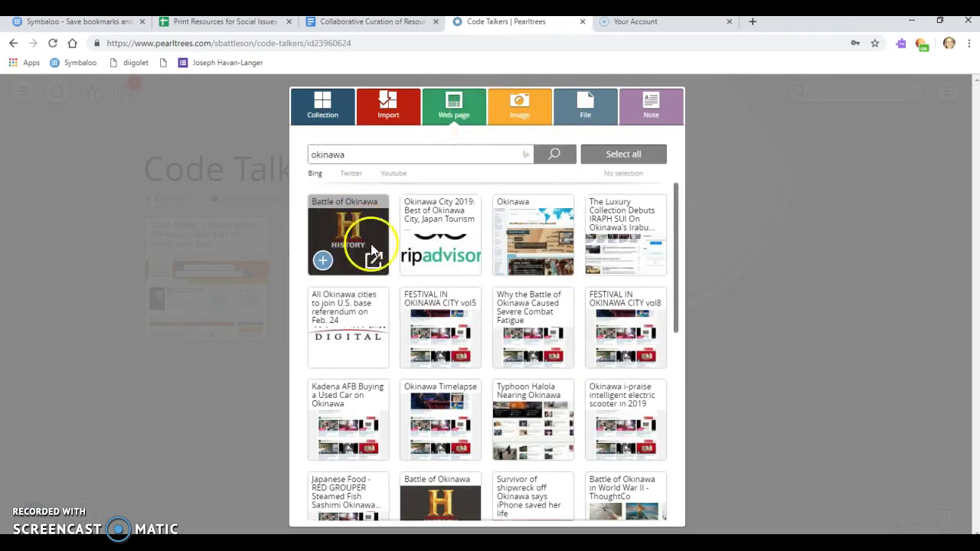
{"action": "left_click", "coordinate": [322, 264]}
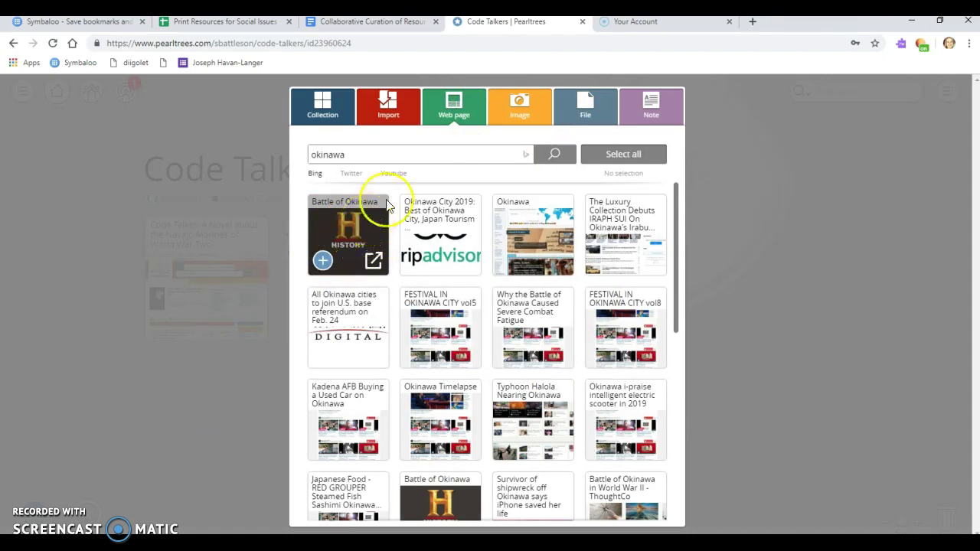
{"action": "left_click", "coordinate": [469, 465]}
{"action": "left_click", "coordinate": [323, 260]}
{"action": "left_click", "coordinate": [415, 261]}
{"action": "left_click", "coordinate": [507, 260]}
{"action": "left_click", "coordinate": [600, 260]}
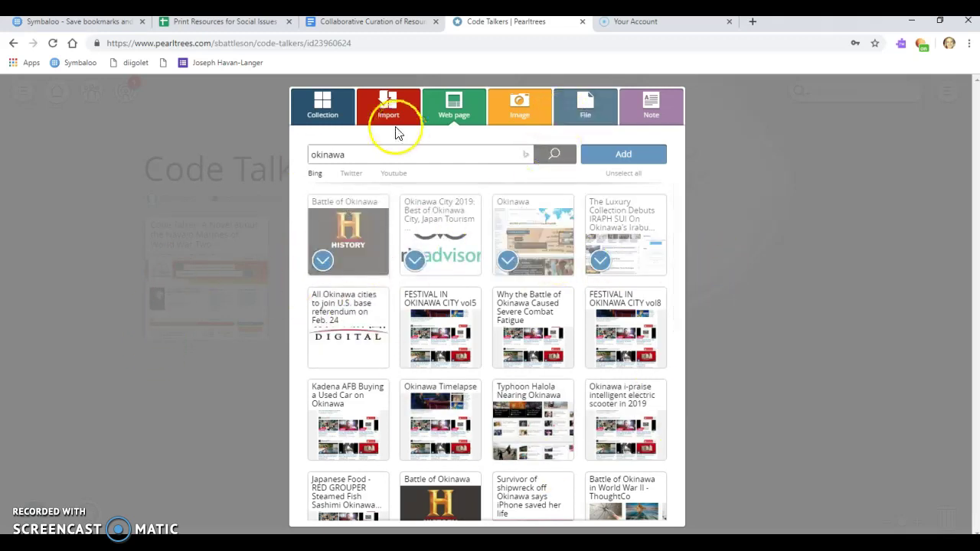
Step: Replace the search with 'iwo jima', tick the History Iwo Jima result, and add it
{"action": "left_click_drag", "start_coordinate": [363, 157], "coordinate": [48, 153]}
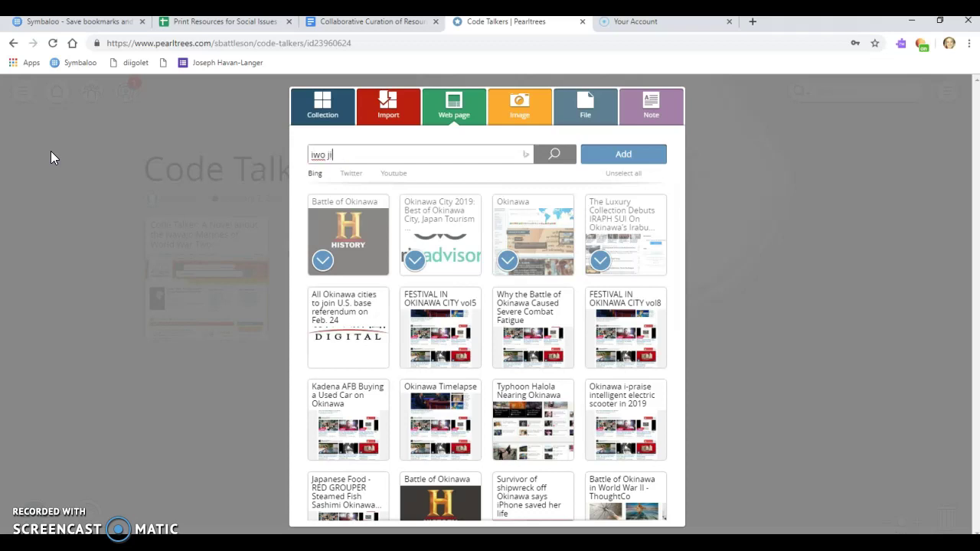
{"action": "key", "text": "Return"}
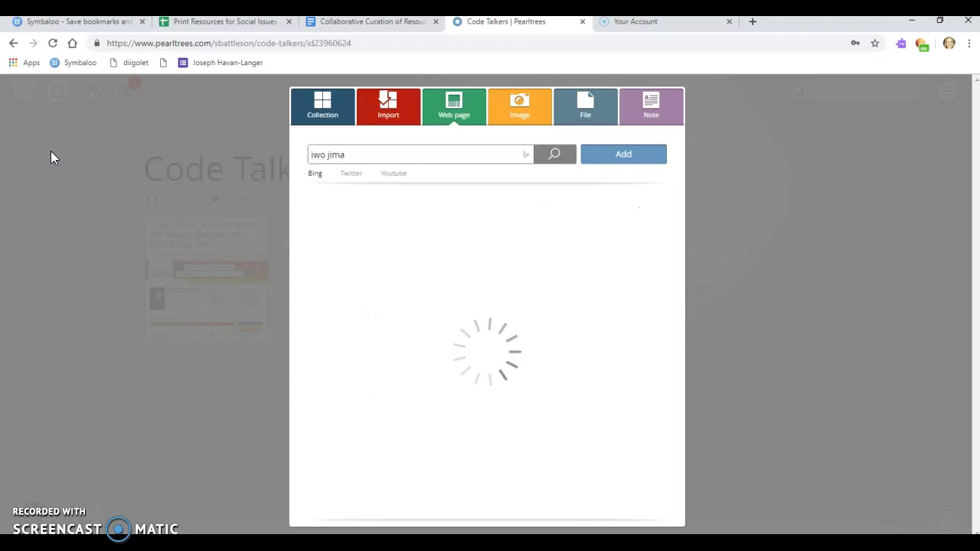
{"action": "mouse_move", "coordinate": [406, 224]}
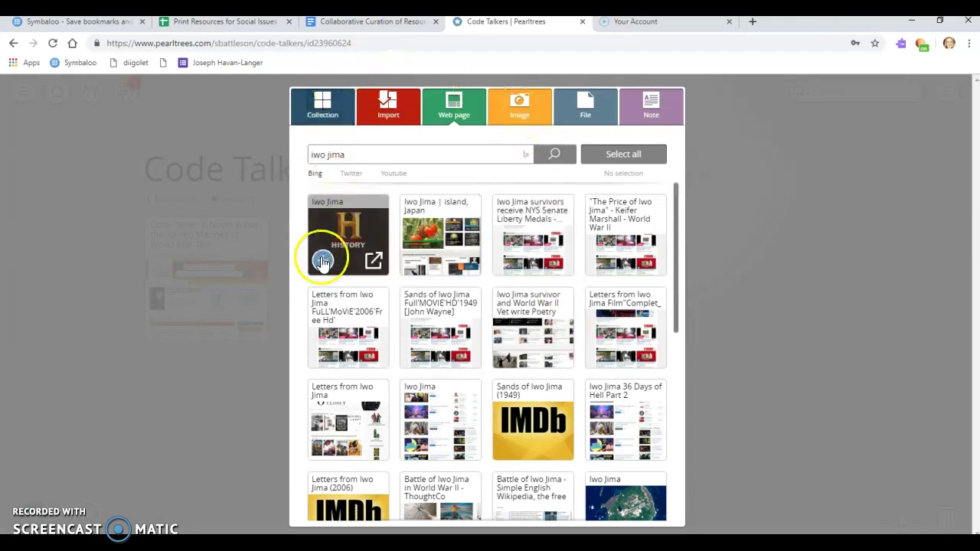
{"action": "left_click", "coordinate": [322, 259]}
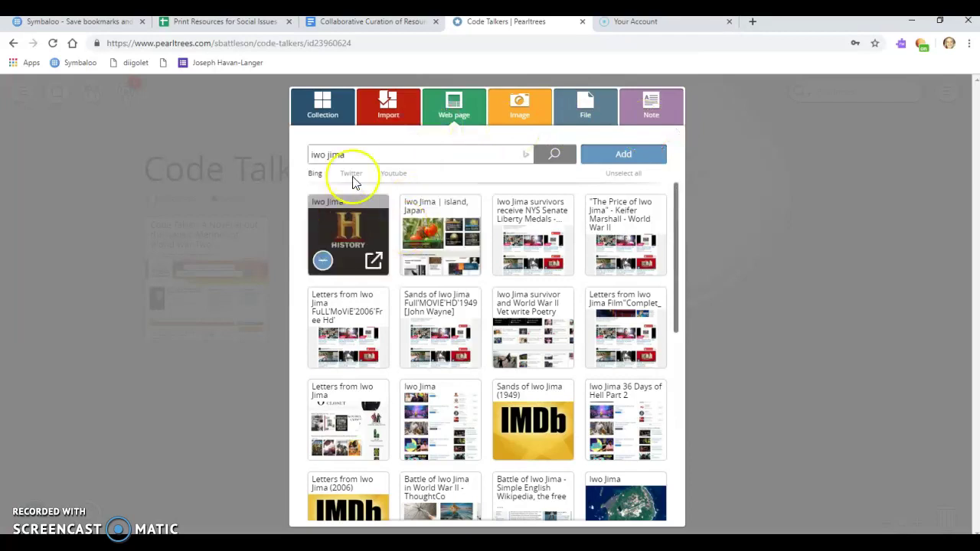
{"action": "left_click", "coordinate": [643, 163]}
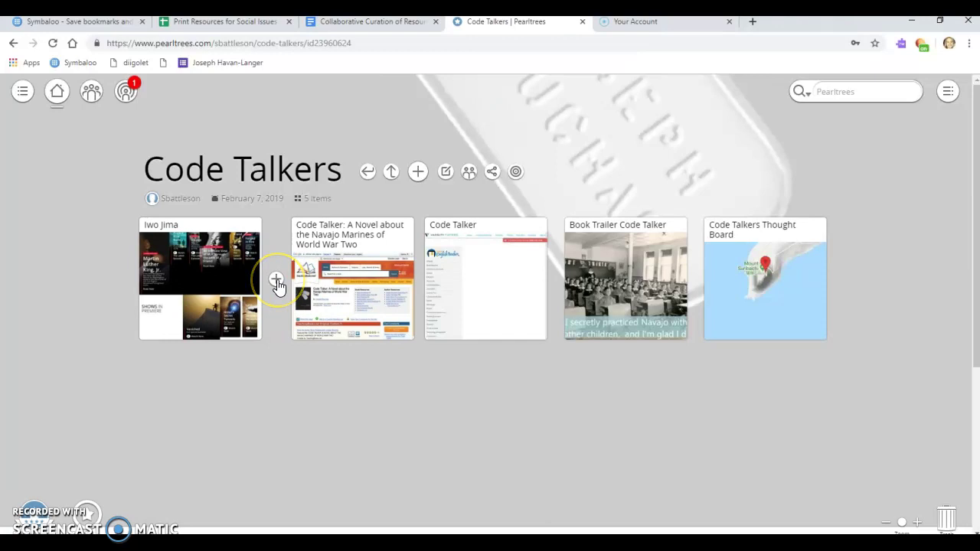
Step: Dismiss the add panel, then delete the Iwo Jima page from Code Talkers
{"action": "left_click", "coordinate": [276, 280]}
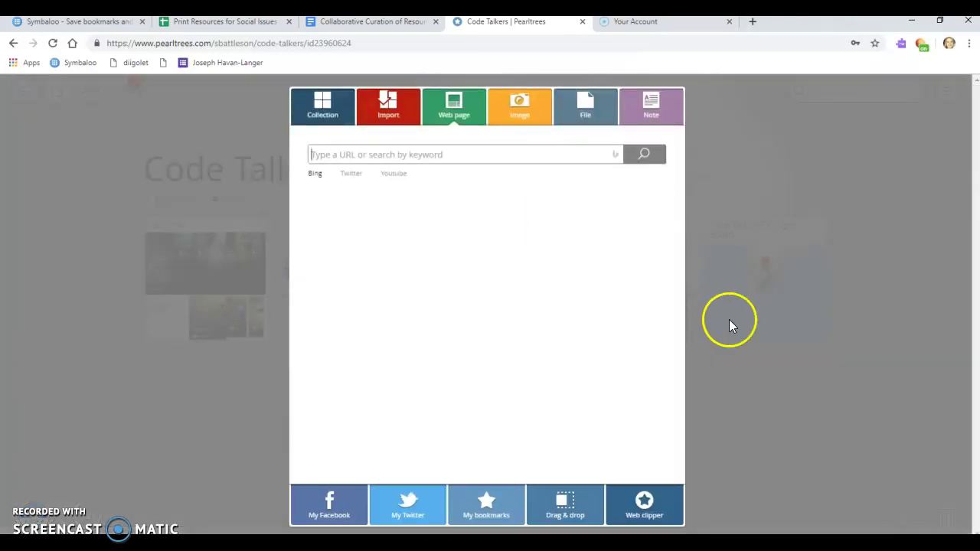
{"action": "left_click", "coordinate": [769, 480]}
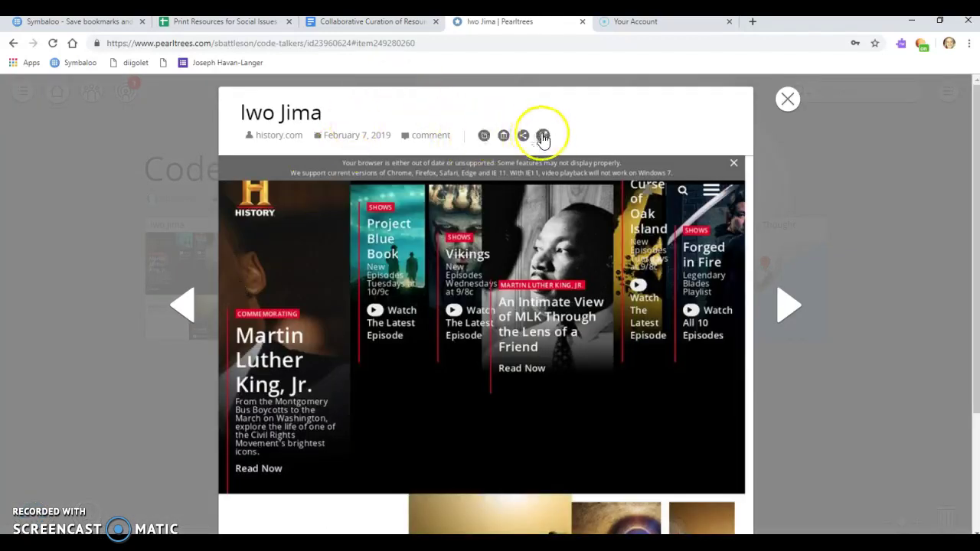
{"action": "left_click", "coordinate": [483, 135]}
{"action": "left_click", "coordinate": [627, 417]}
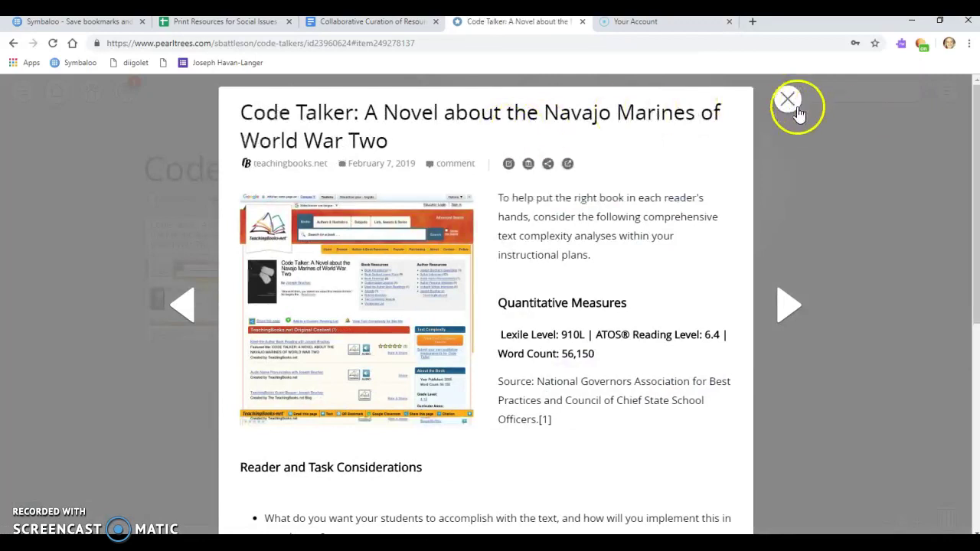
Step: Browse forward to the Book Trailer Code Talker video and play it
{"action": "left_click", "coordinate": [792, 315]}
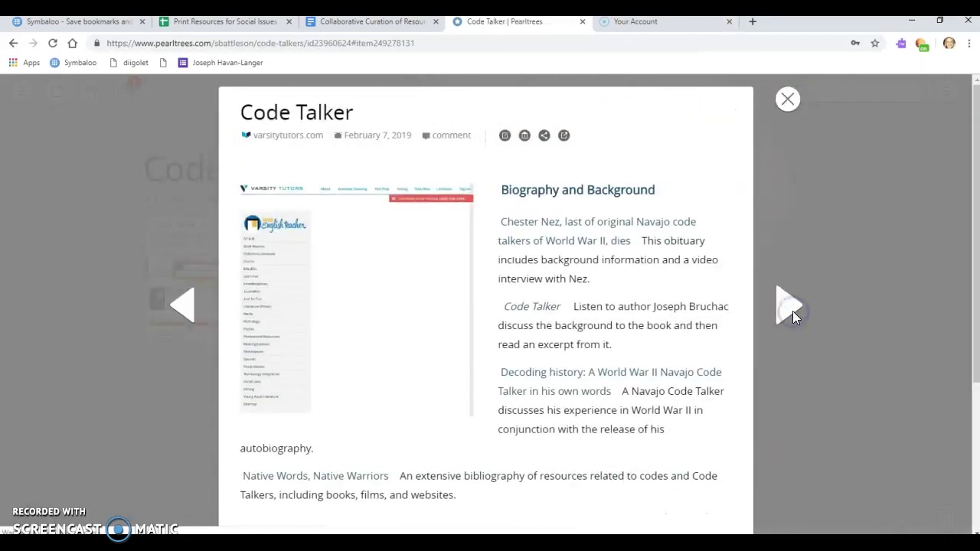
{"action": "left_click", "coordinate": [788, 310]}
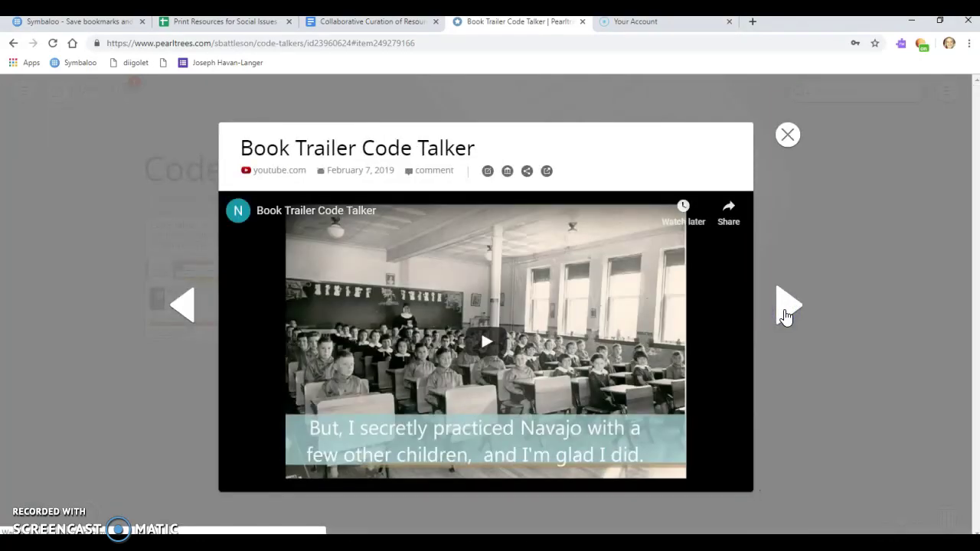
{"action": "left_click", "coordinate": [663, 300]}
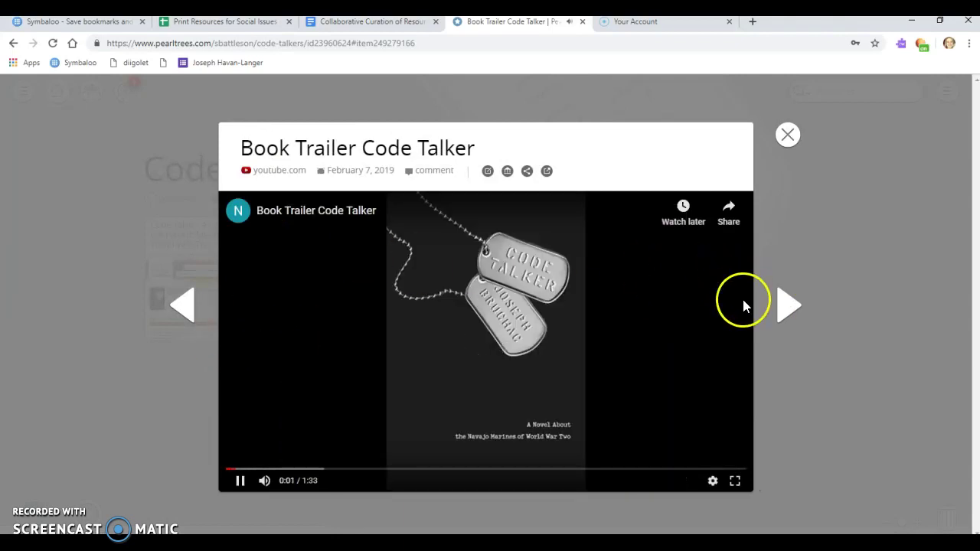
Step: Visit the Code Talker item's original website, close that tab, then close the item viewer
{"action": "left_click", "coordinate": [180, 306]}
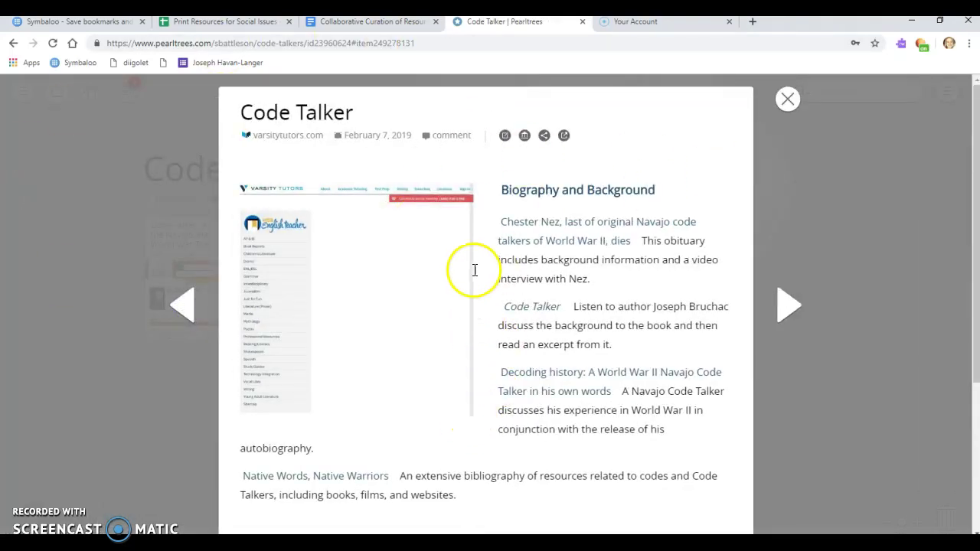
{"action": "left_click", "coordinate": [511, 309]}
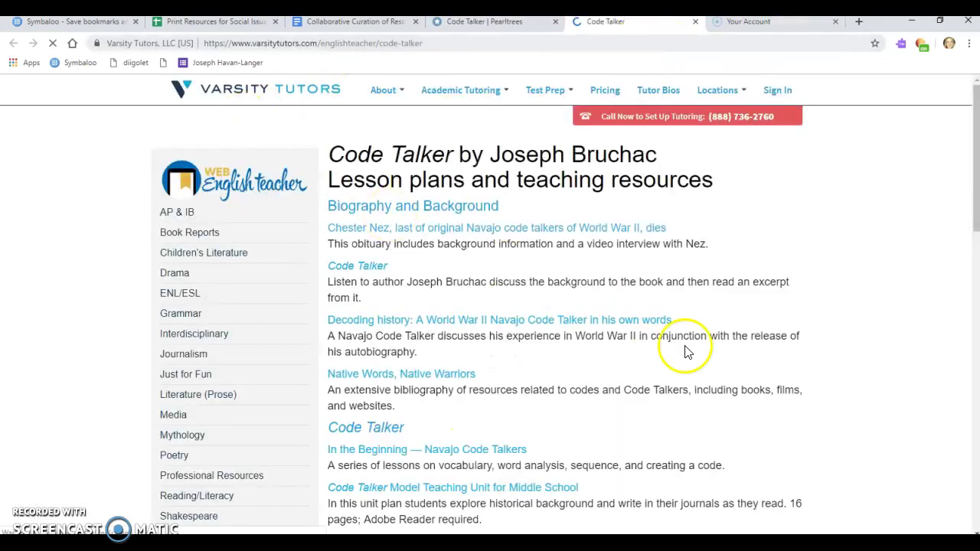
{"action": "scroll", "coordinate": [834, 312], "scroll_direction": "down", "scroll_amount": 3}
{"action": "scroll", "coordinate": [834, 312], "scroll_direction": "down", "scroll_amount": 10}
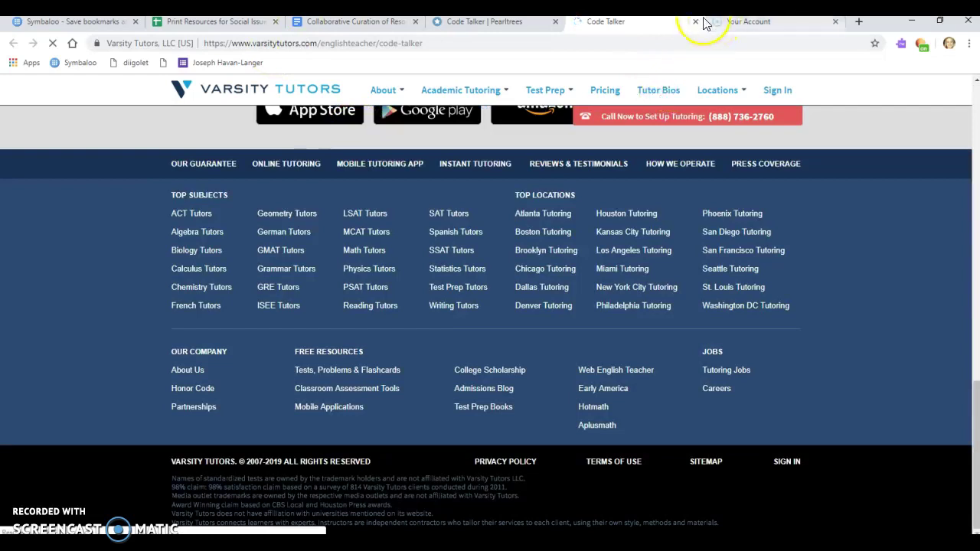
{"action": "left_click", "coordinate": [695, 23]}
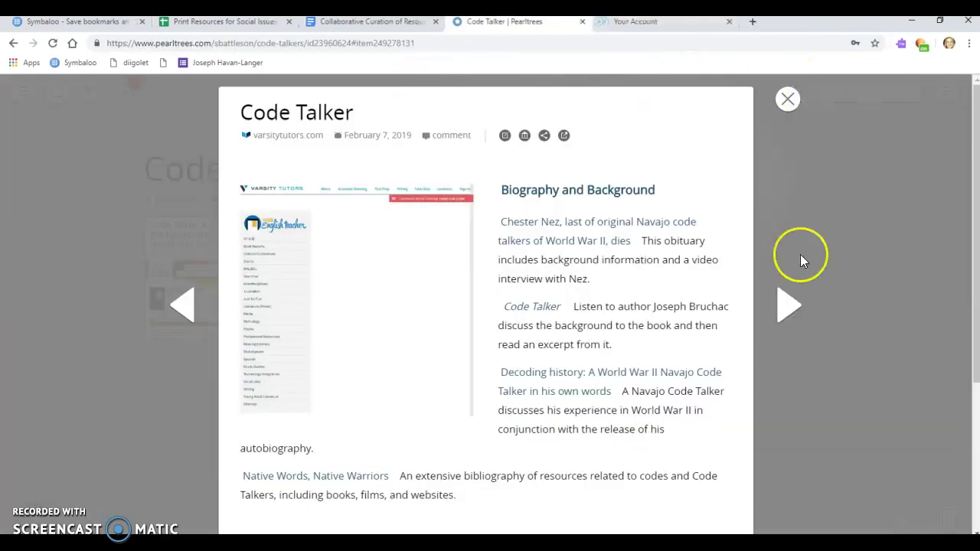
{"action": "left_click", "coordinate": [786, 99]}
Step: Go up to the account's top-level page and briefly view its sharing options
{"action": "left_click", "coordinate": [368, 172]}
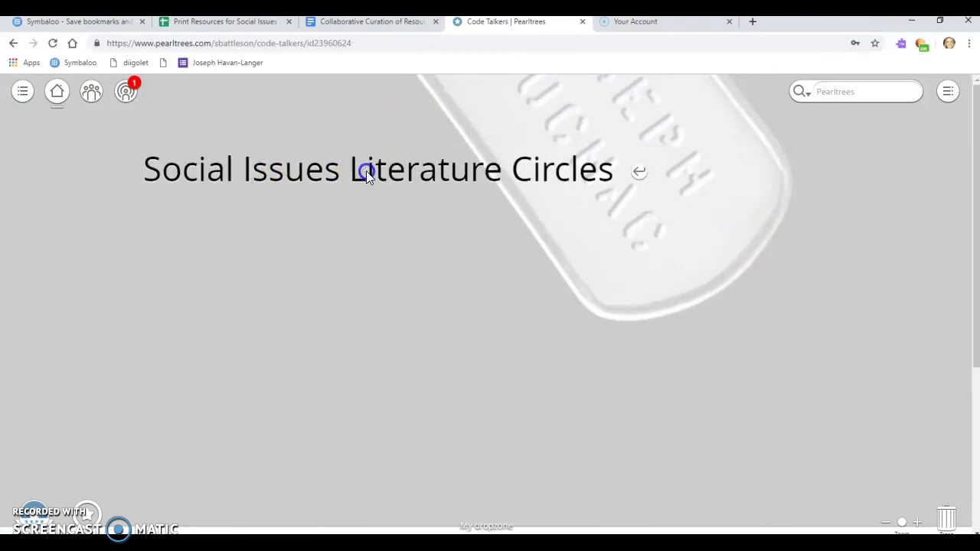
{"action": "left_click", "coordinate": [639, 171]}
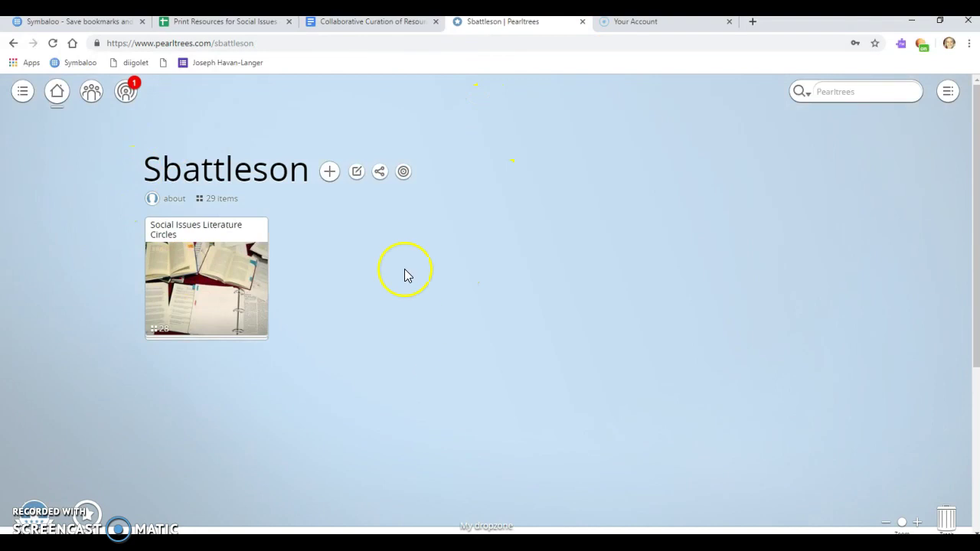
{"action": "left_click", "coordinate": [381, 171]}
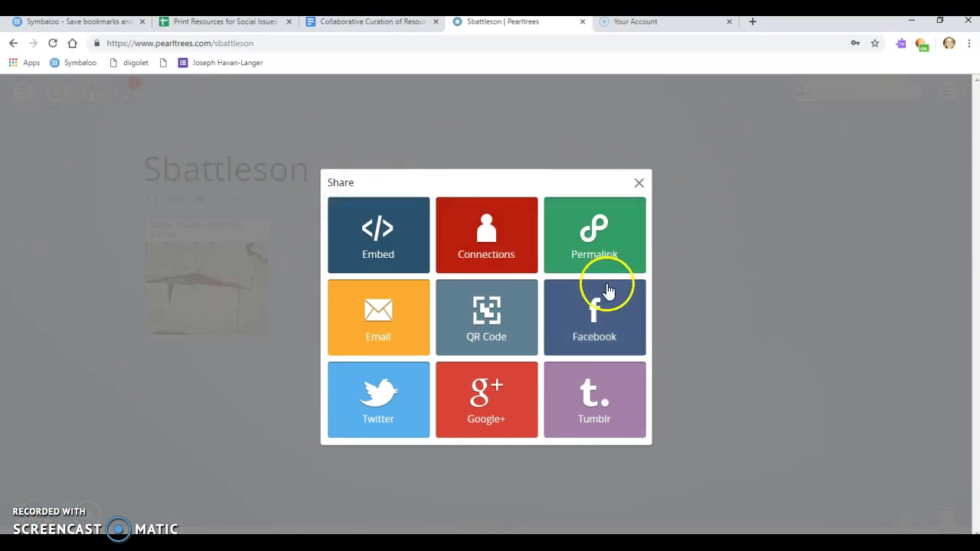
{"action": "left_click", "coordinate": [638, 182]}
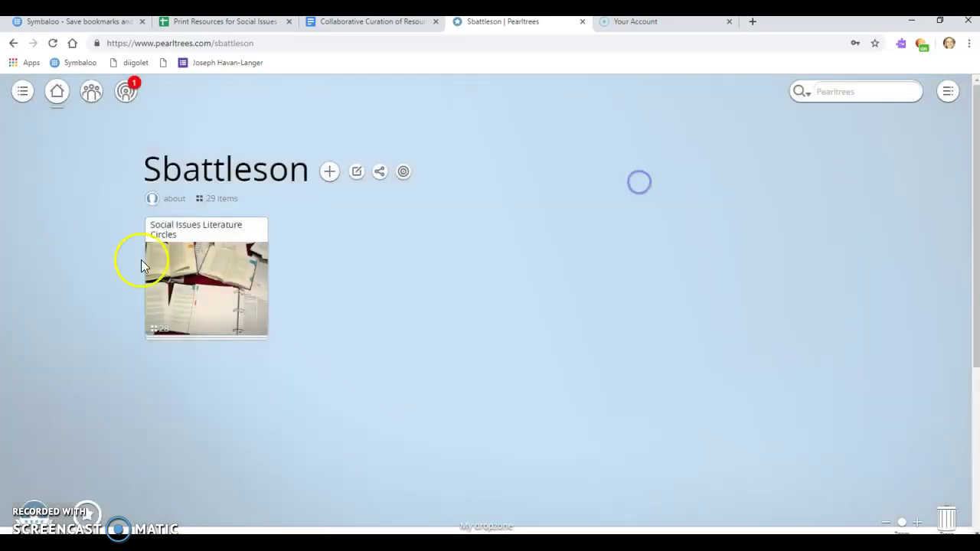
Step: Check the sharing options once more, then open the Social Issues Literature Circles collection
{"action": "left_click", "coordinate": [380, 171]}
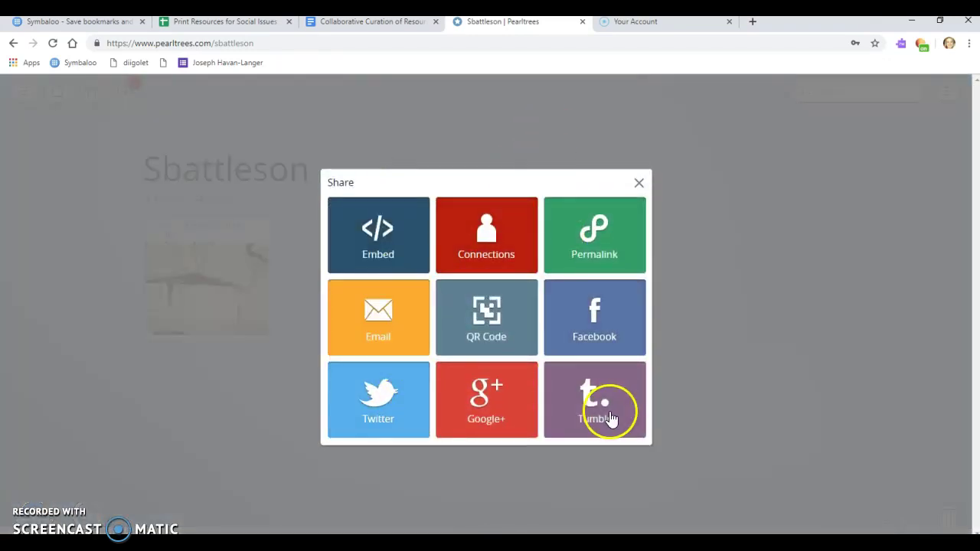
{"action": "left_click", "coordinate": [638, 182]}
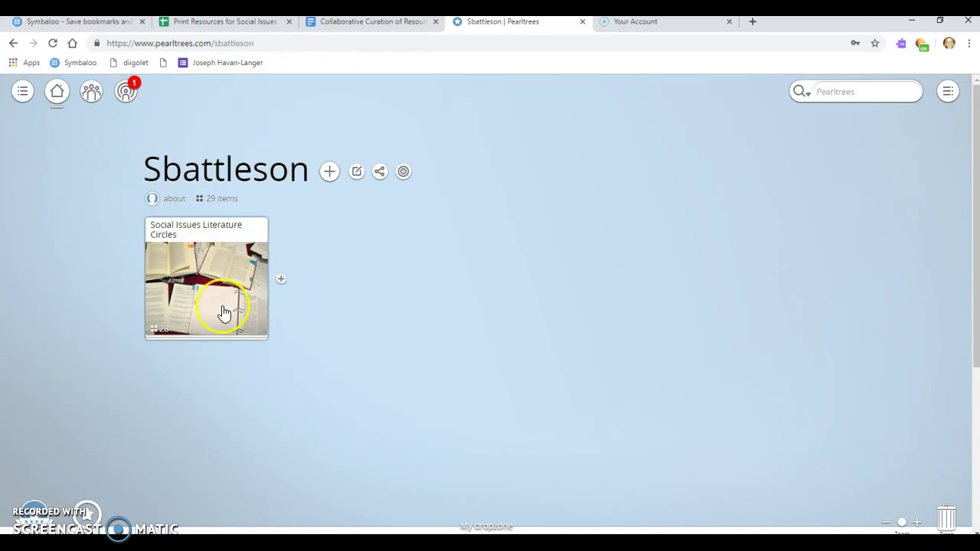
{"action": "left_click", "coordinate": [173, 281]}
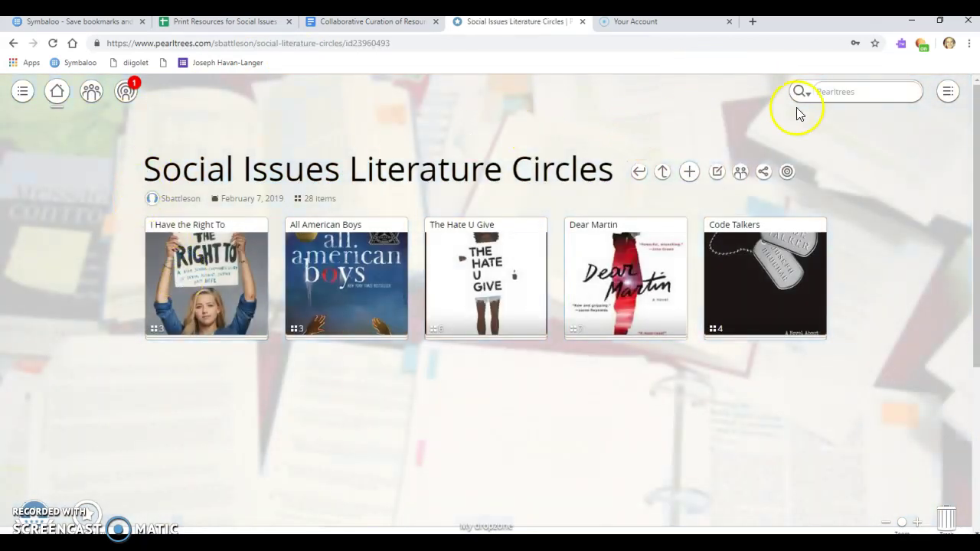
Step: Bring up the Social Issues Literature Circles share panel and review its Embed and Email tiles
{"action": "left_click", "coordinate": [763, 174]}
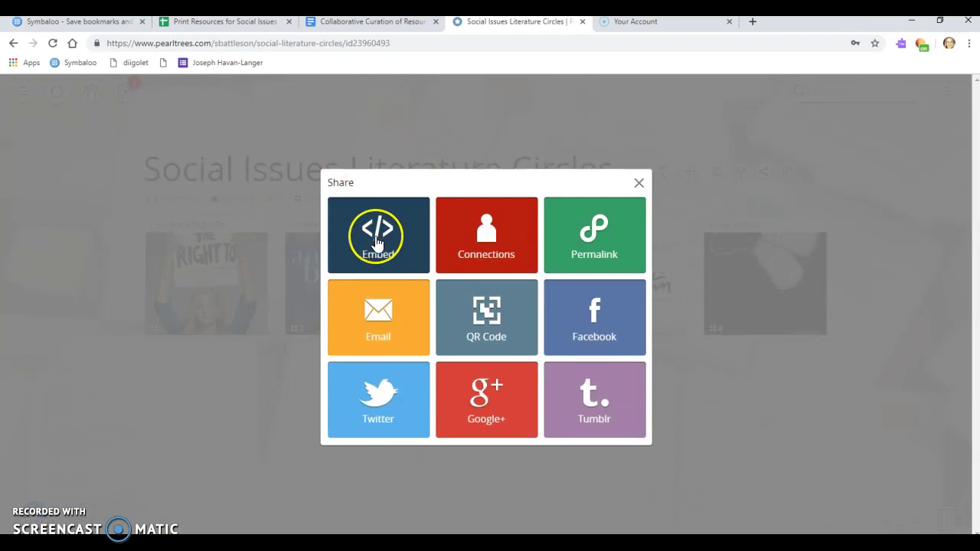
{"action": "left_click", "coordinate": [376, 244]}
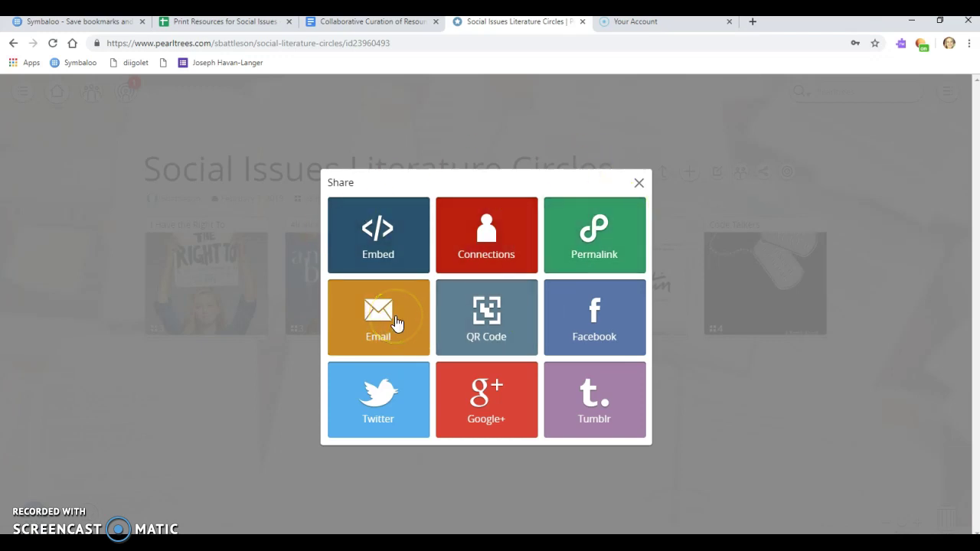
{"action": "left_click", "coordinate": [492, 332]}
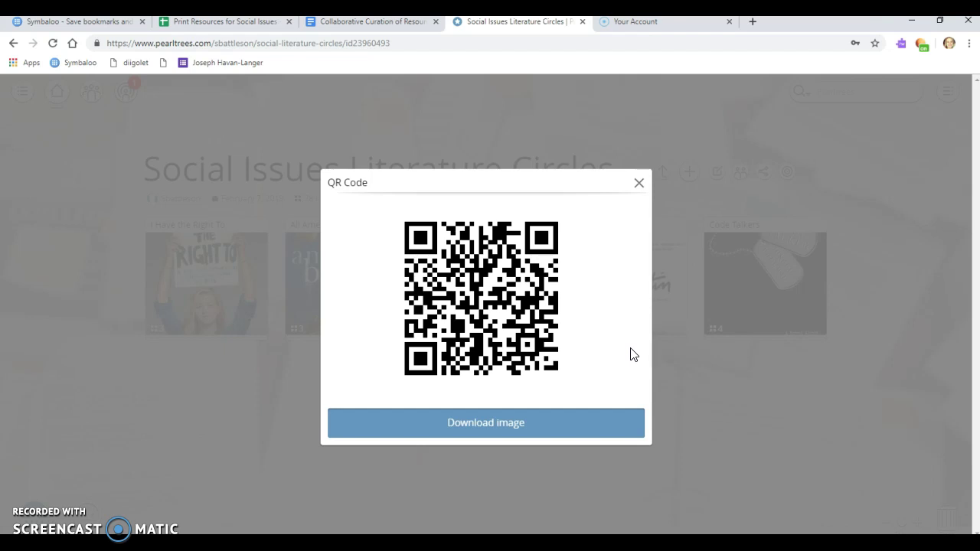
{"action": "left_click", "coordinate": [638, 186]}
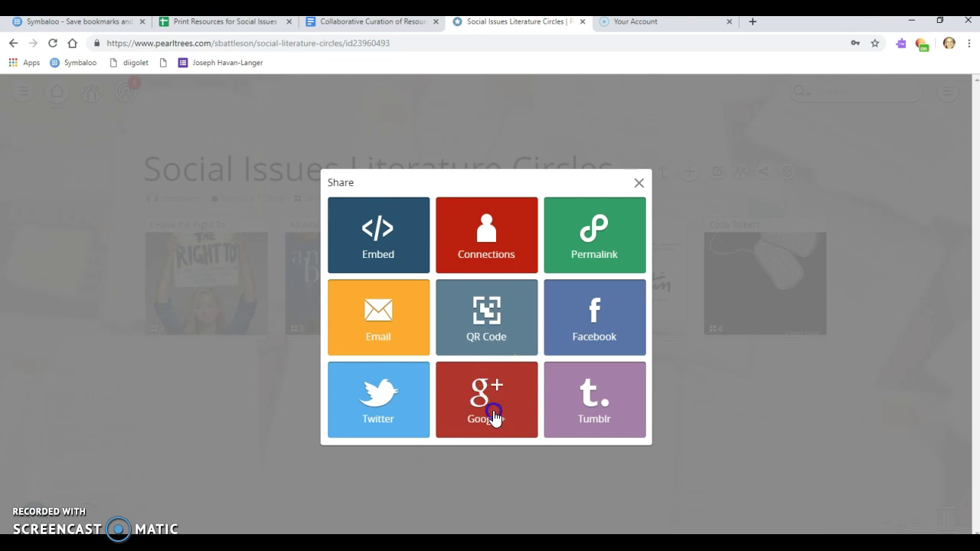
Step: Preview a Google+ post of the collection, discard it unposted, and close the Share dialog
{"action": "left_click", "coordinate": [492, 414]}
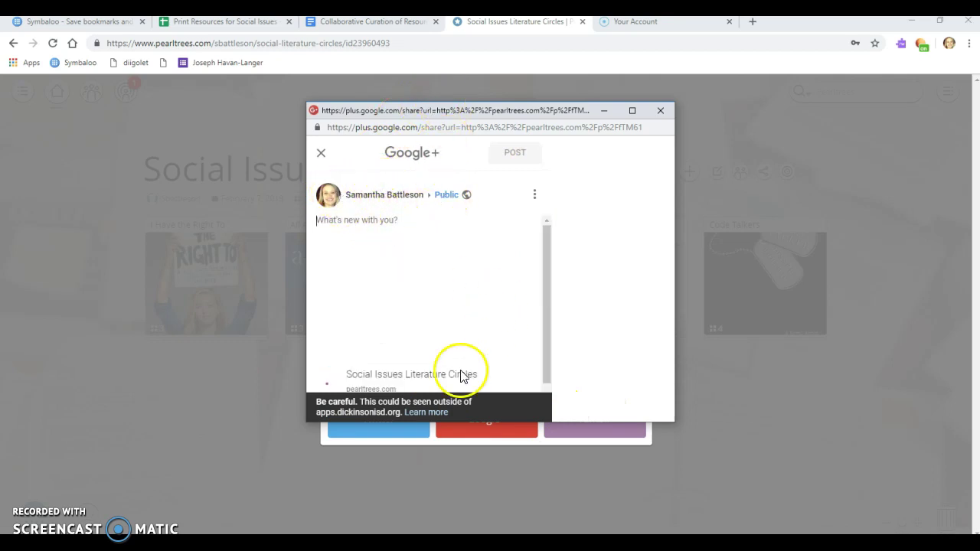
{"action": "left_click_drag", "start_coordinate": [545, 260], "coordinate": [544, 301]}
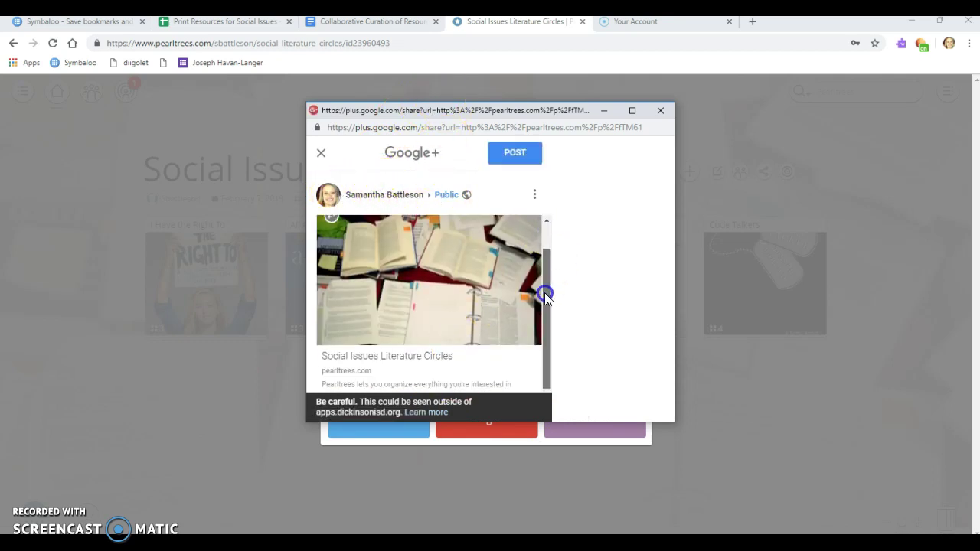
{"action": "scroll", "coordinate": [540, 288], "scroll_direction": "up", "scroll_amount": 1}
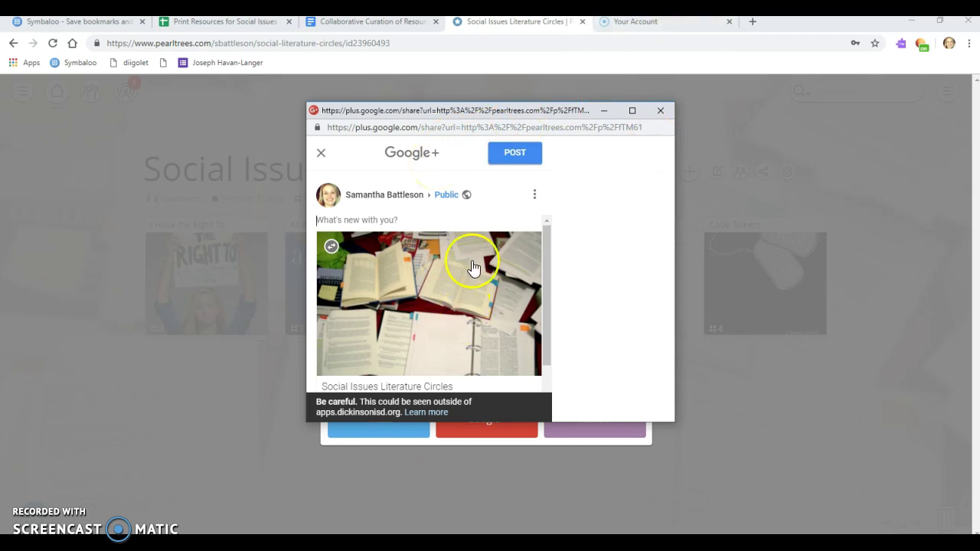
{"action": "left_click", "coordinate": [659, 111]}
{"action": "left_click", "coordinate": [548, 192]}
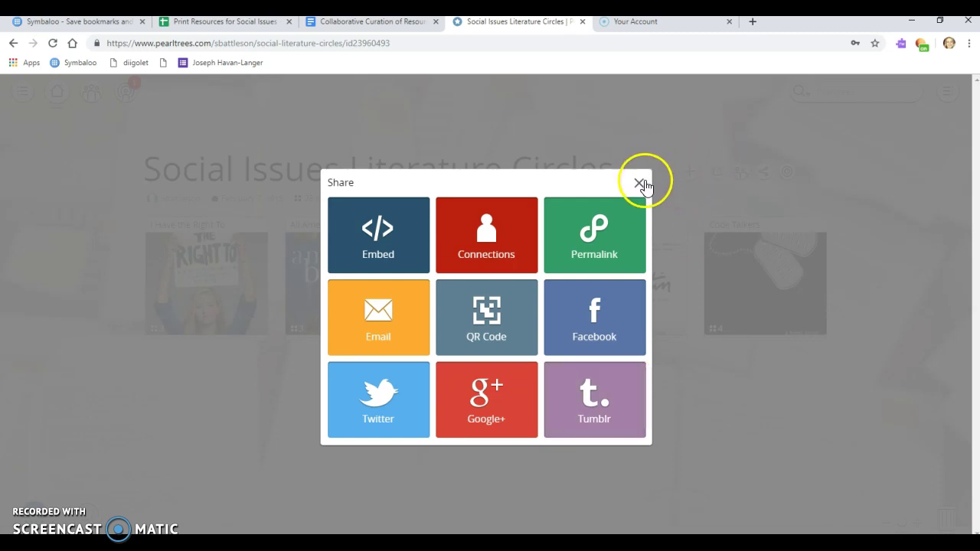
{"action": "left_click", "coordinate": [640, 185]}
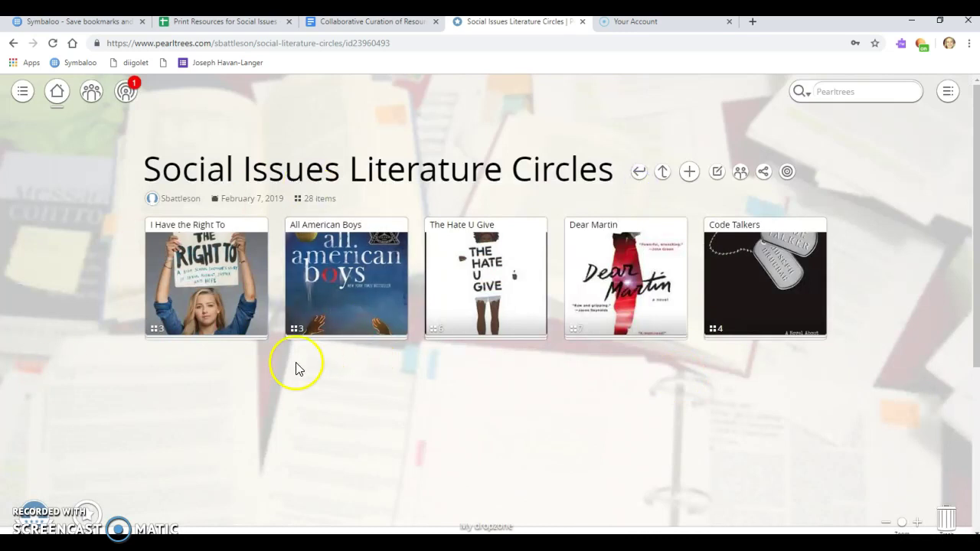